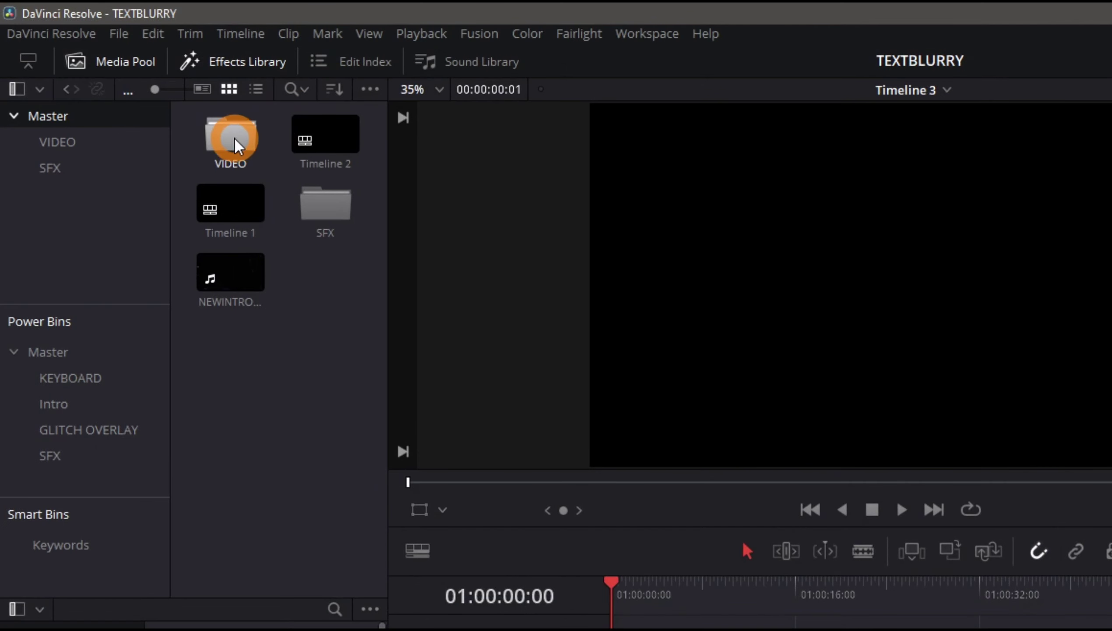
Step: Add the pexels-mikhail-nilov office clip from the VIDEO bin to Video 1 and trim it to 18:13
{"action": "double_click", "coordinate": [142, 86]}
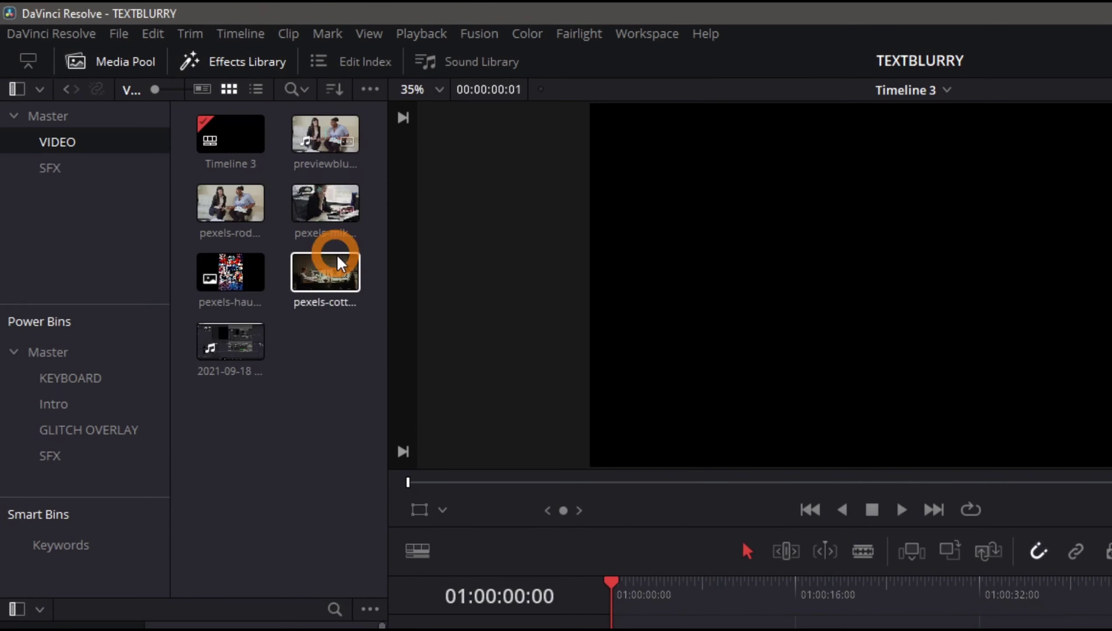
{"action": "left_click", "coordinate": [318, 212]}
{"action": "double_click", "coordinate": [318, 212]}
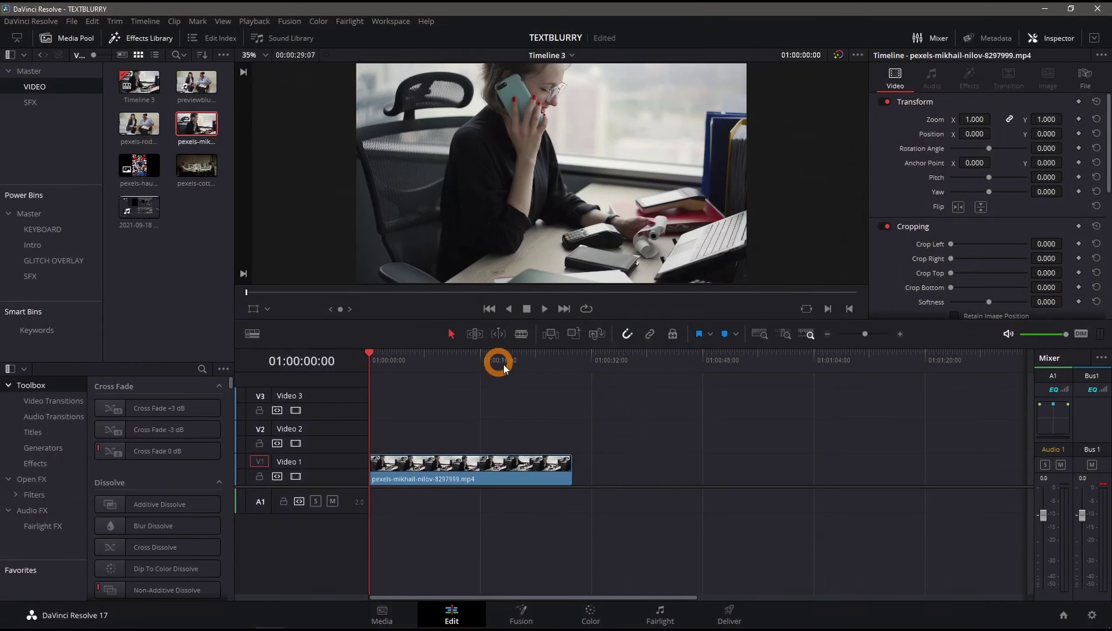
{"action": "left_click_drag", "start_coordinate": [572, 466], "coordinate": [501, 472]}
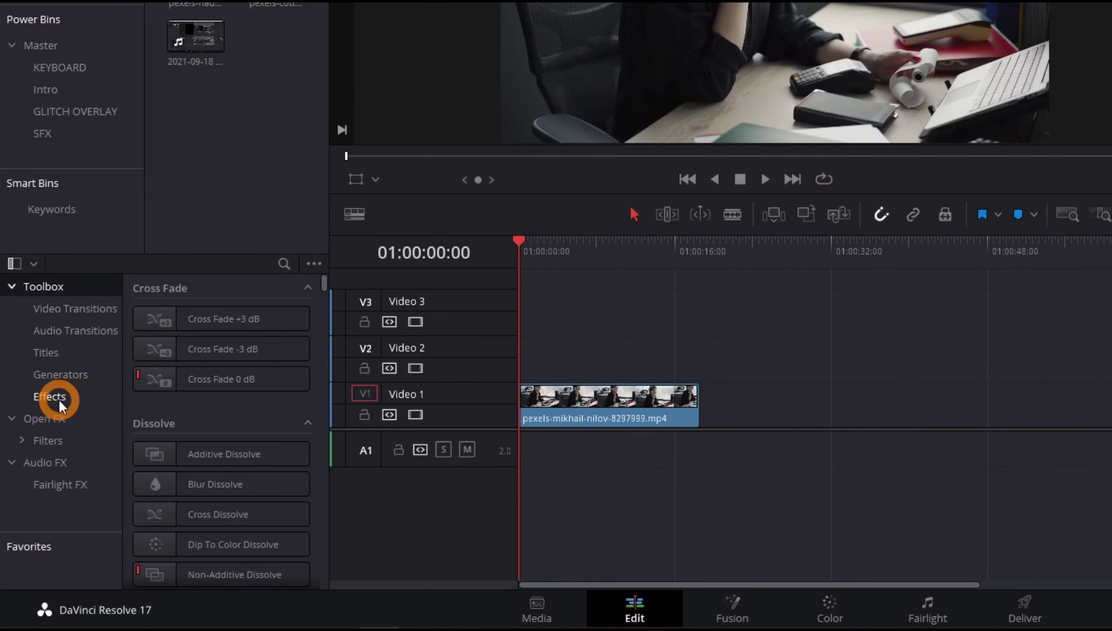
Step: Drop an Adjustment Clip from Toolbox > Effects onto Video 2 at the timeline start, spanning 18:13
{"action": "left_click", "coordinate": [51, 396]}
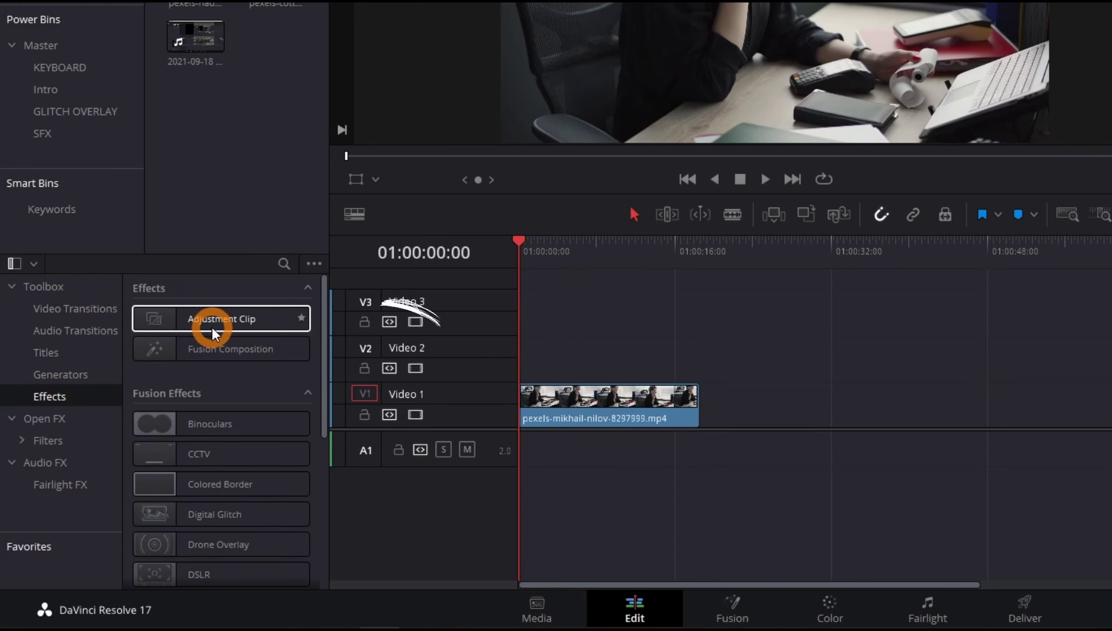
{"action": "left_click_drag", "start_coordinate": [214, 334], "coordinate": [546, 358]}
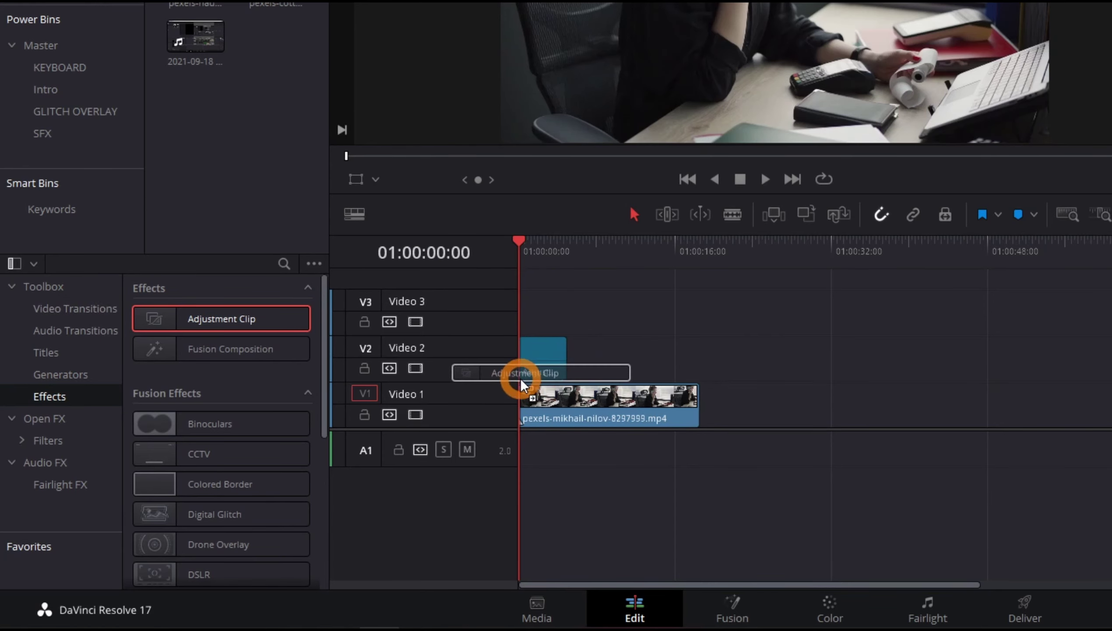
{"action": "mouse_move", "coordinate": [545, 359]}
{"action": "left_mouse_down"}
{"action": "mouse_move", "coordinate": [523, 367]}
{"action": "mouse_move", "coordinate": [699, 356]}
{"action": "left_mouse_up"}
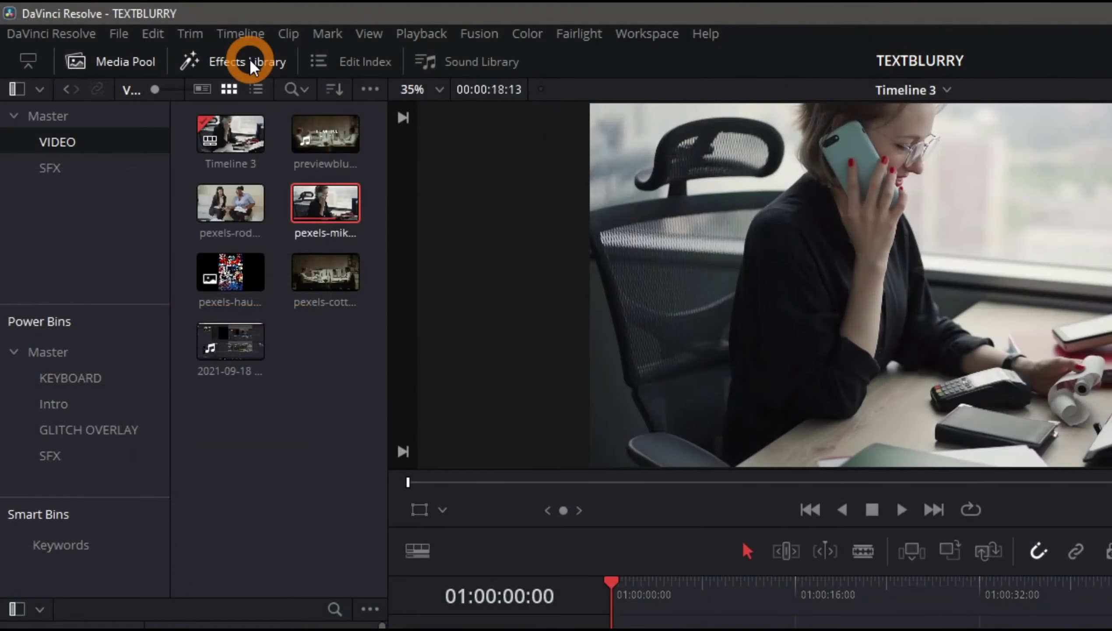
Step: Place a Text Box title from the Titles list on Video 3 and extend it to 18:13
{"action": "left_click", "coordinate": [250, 63]}
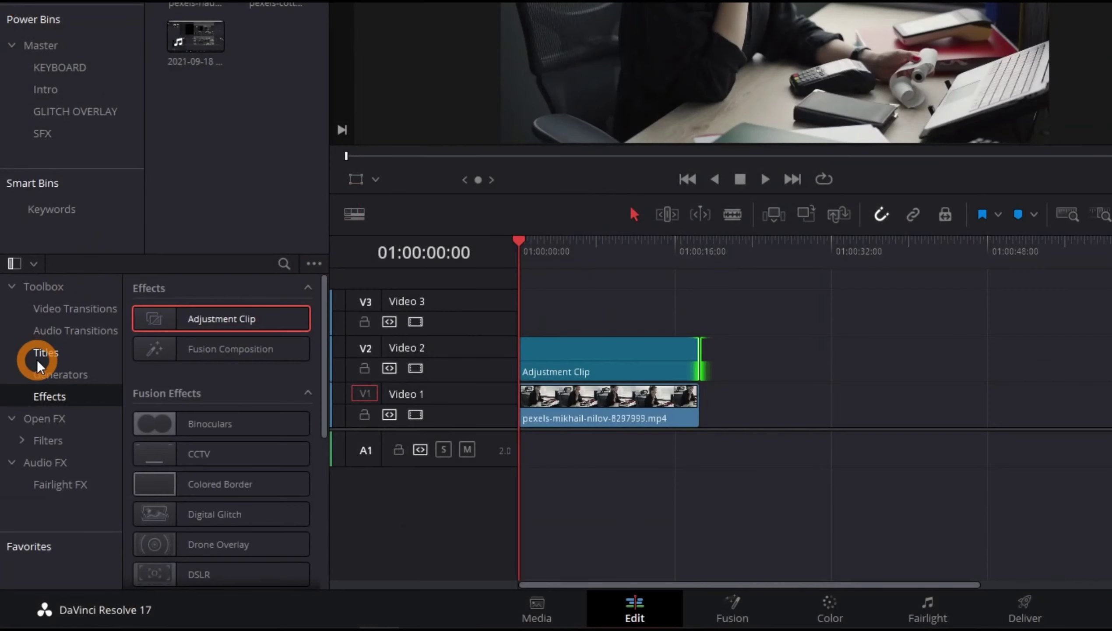
{"action": "left_click", "coordinate": [45, 355]}
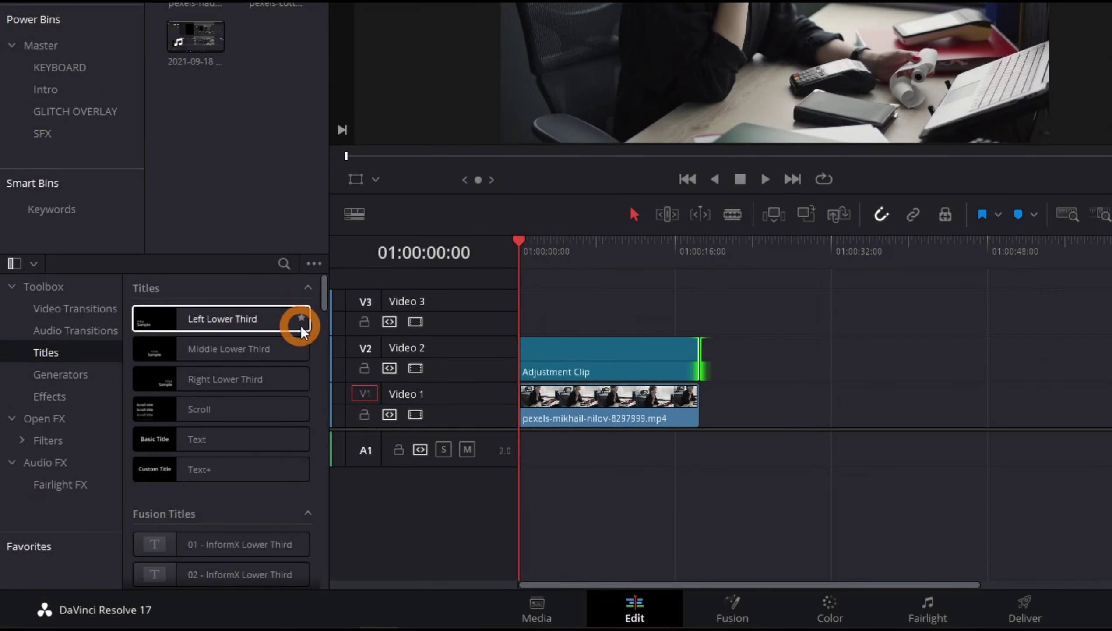
{"action": "left_click_drag", "start_coordinate": [325, 301], "coordinate": [314, 540]}
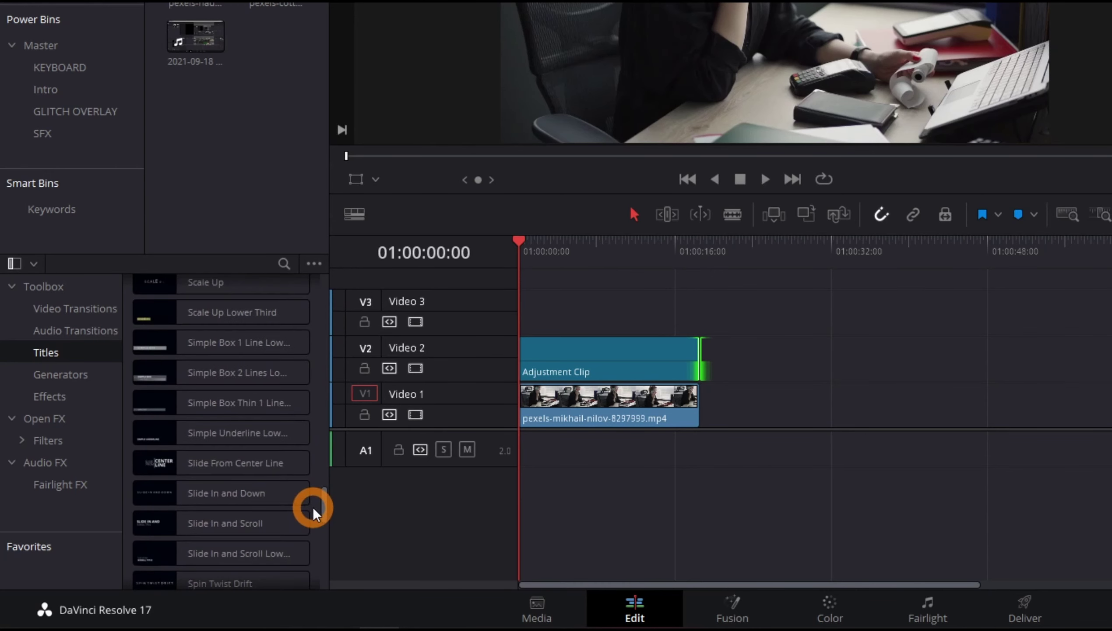
{"action": "mouse_move", "coordinate": [204, 442]}
{"action": "left_mouse_down"}
{"action": "mouse_move", "coordinate": [548, 311]}
{"action": "mouse_move", "coordinate": [534, 321]}
{"action": "left_mouse_up"}
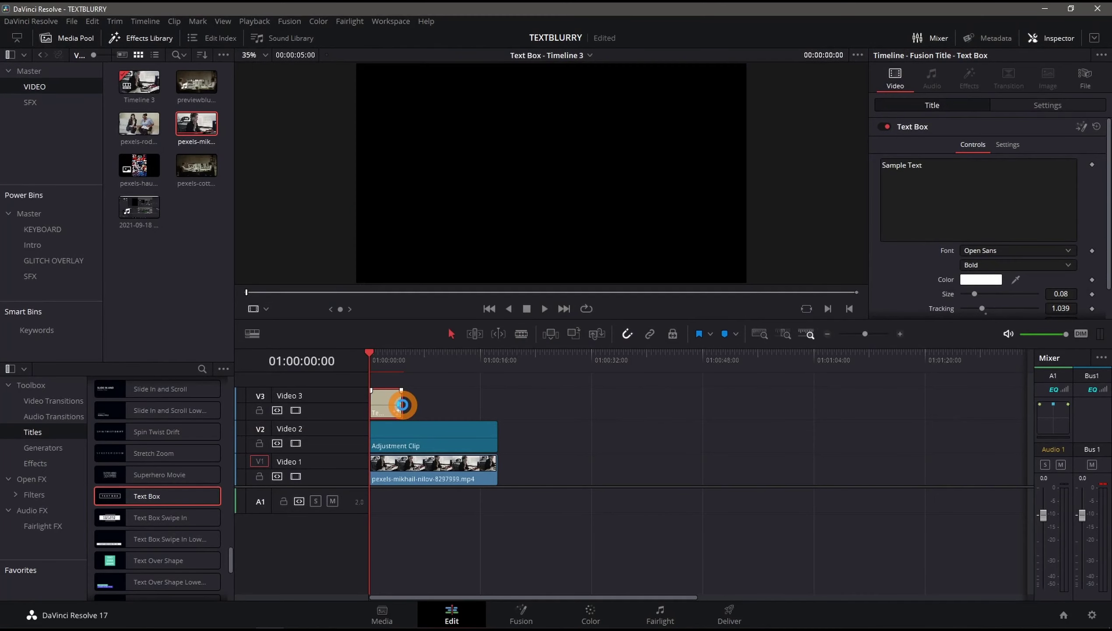
{"action": "left_click_drag", "start_coordinate": [404, 415], "coordinate": [499, 416]}
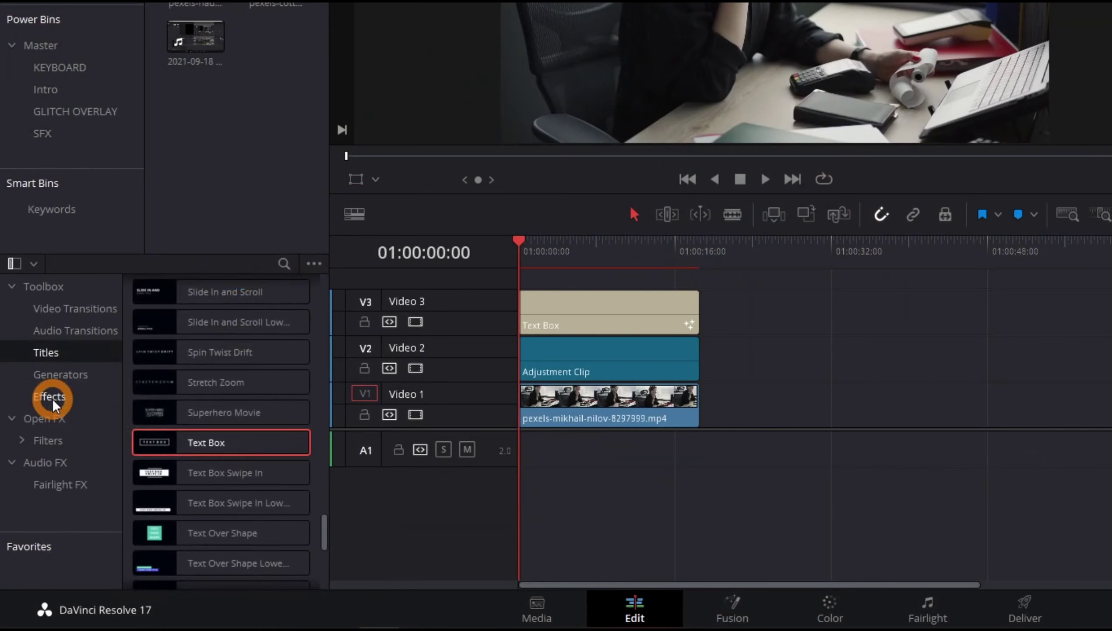
Step: Apply Gaussian Blur from Open FX > Resolve FX Blur to the Adjustment Clip
{"action": "left_click", "coordinate": [49, 393]}
{"action": "left_click", "coordinate": [164, 387]}
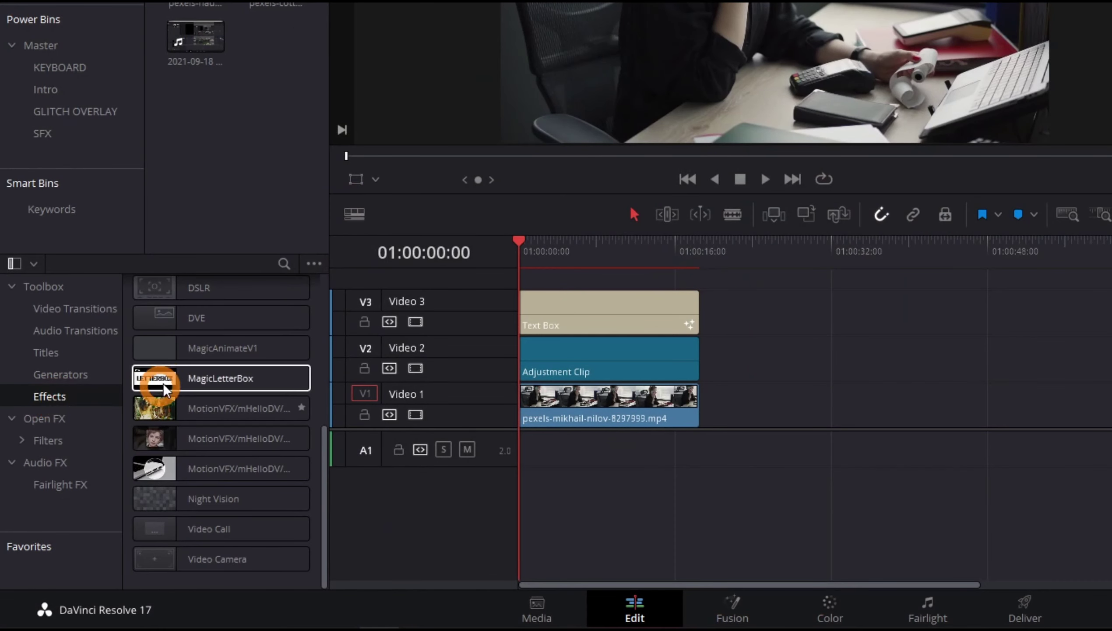
{"action": "left_click", "coordinate": [65, 423]}
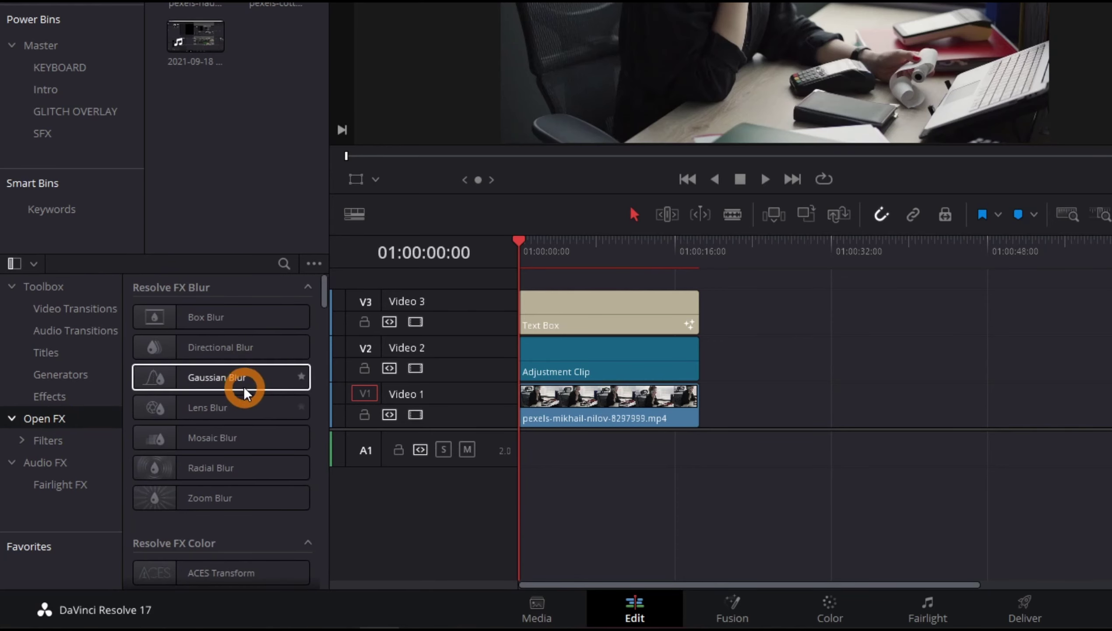
{"action": "mouse_move", "coordinate": [230, 388]}
{"action": "left_mouse_down"}
{"action": "mouse_move", "coordinate": [475, 320]}
{"action": "mouse_move", "coordinate": [559, 366]}
{"action": "mouse_move", "coordinate": [576, 361]}
{"action": "left_mouse_up"}
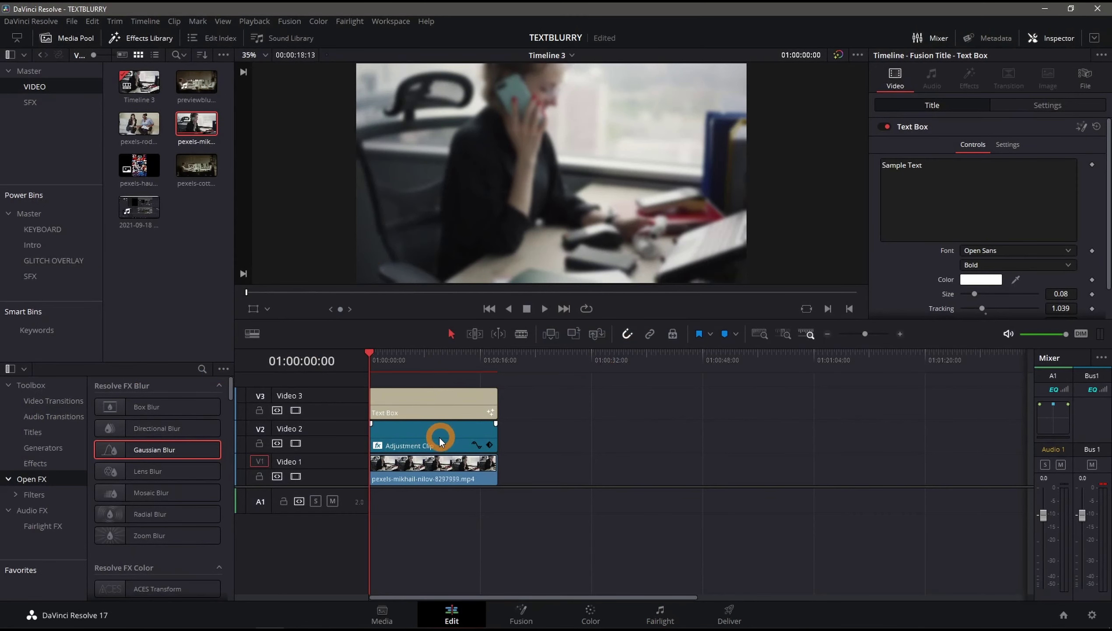
Step: Set the Adjustment Clip's Gaussian Blur strength to about 0.5 (0.512) in the Inspector
{"action": "left_click", "coordinate": [441, 440]}
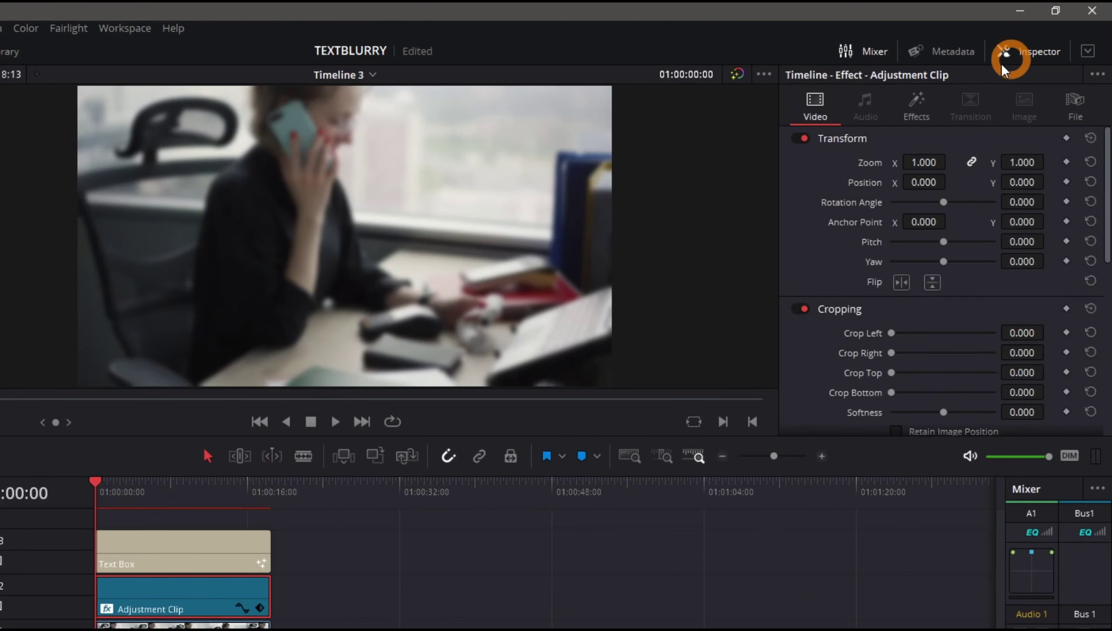
{"action": "left_click", "coordinate": [920, 117]}
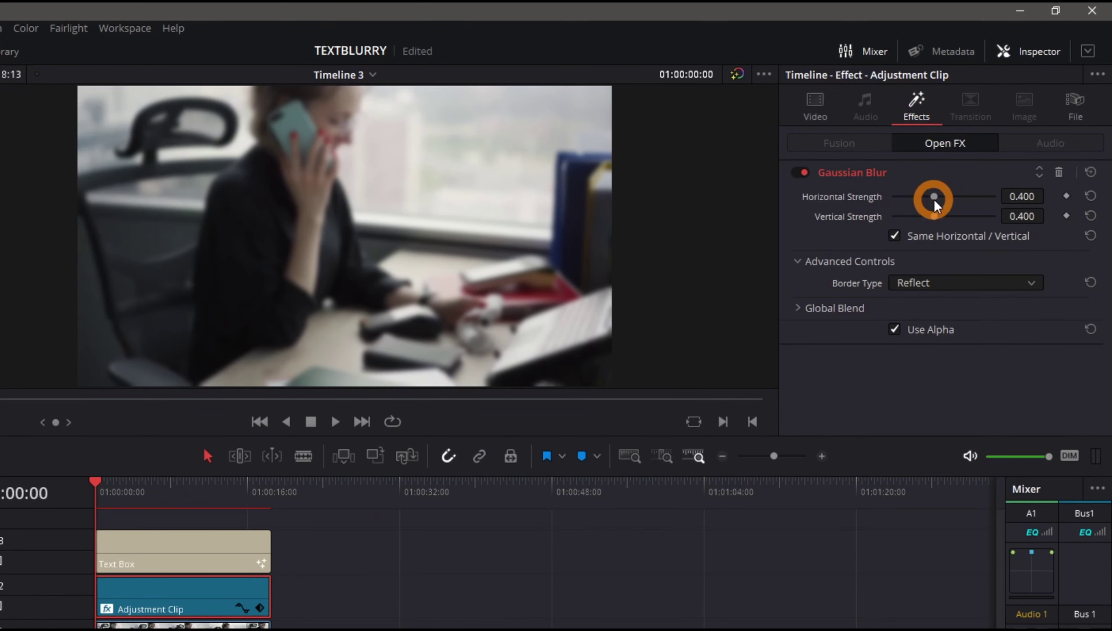
{"action": "left_click_drag", "start_coordinate": [935, 205], "coordinate": [944, 204]}
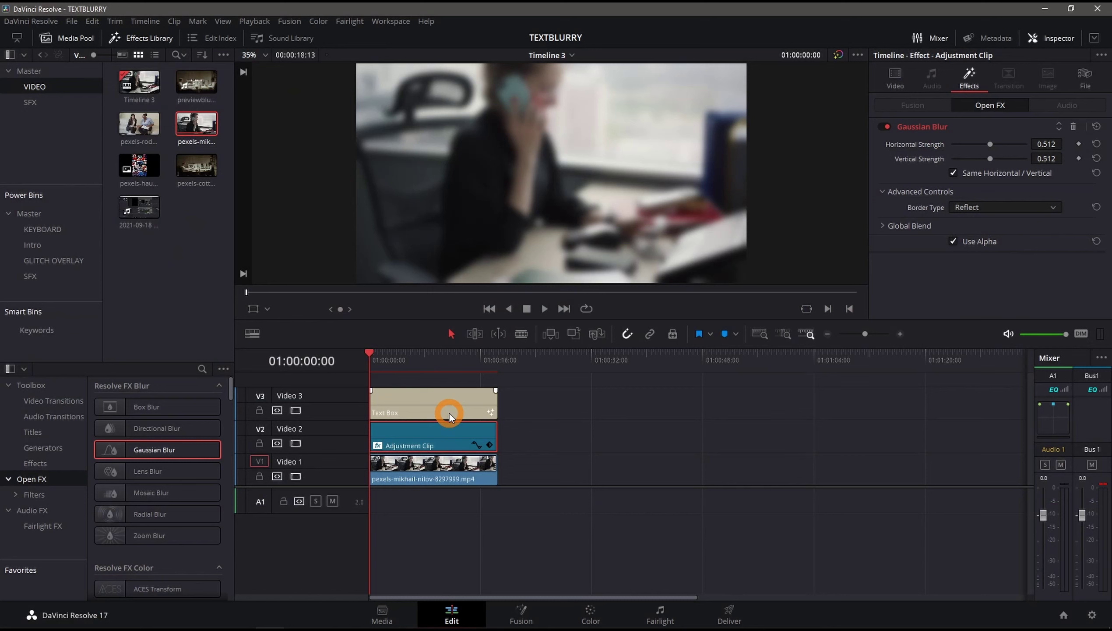
Step: Edit the Text Box title's Sample Text in the Inspector, then stop the preview
{"action": "left_click", "coordinate": [450, 415]}
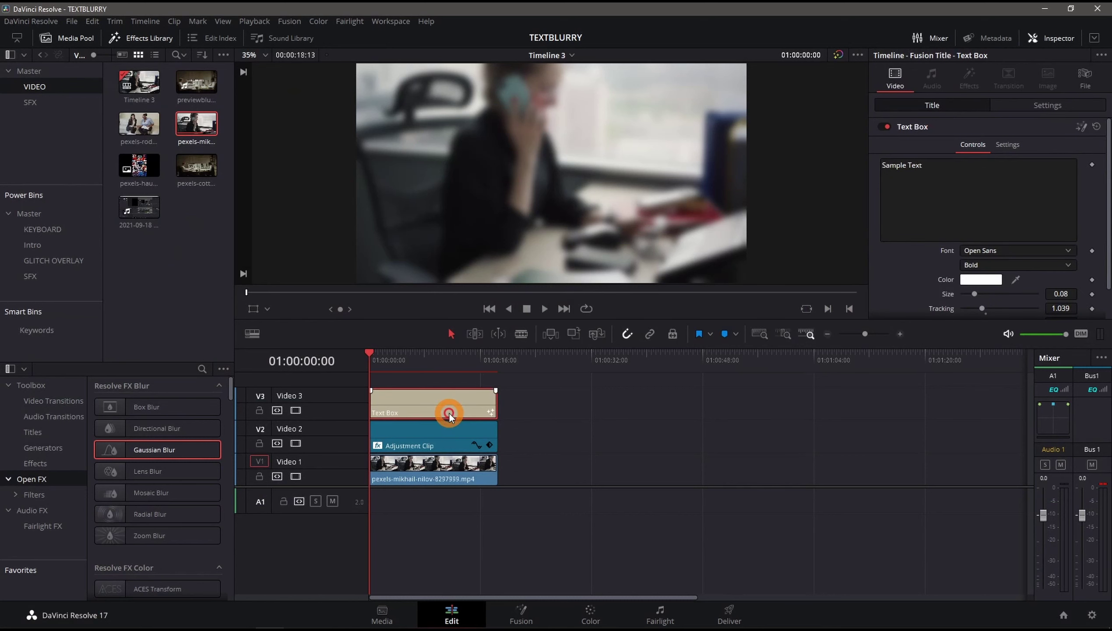
{"action": "left_click", "coordinate": [940, 165]}
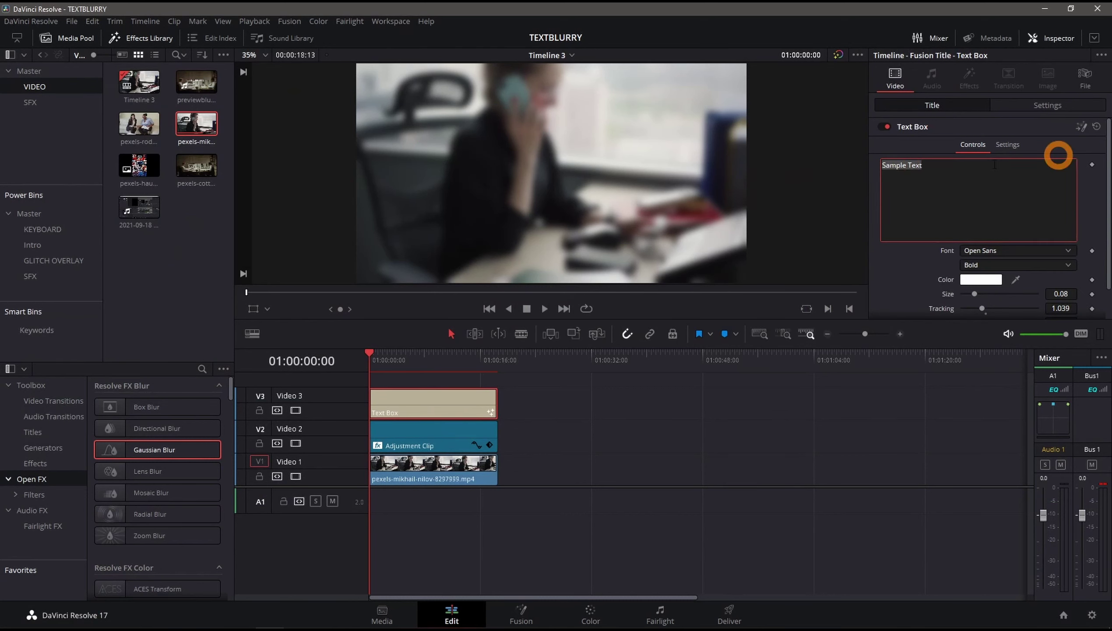
{"action": "left_click", "coordinate": [531, 418]}
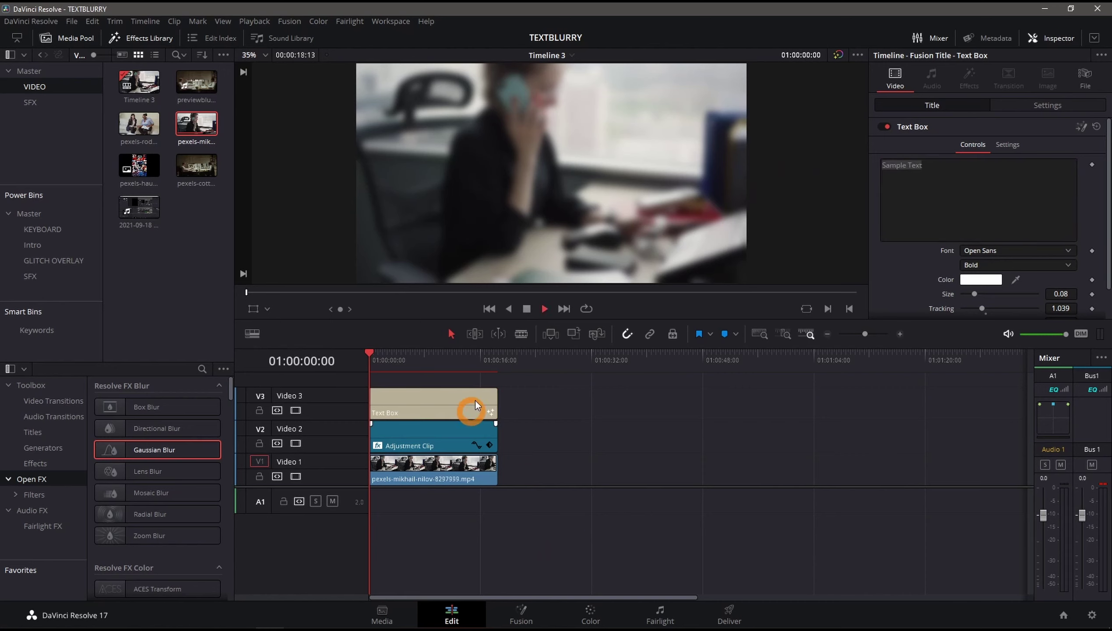
{"action": "key", "text": "space"}
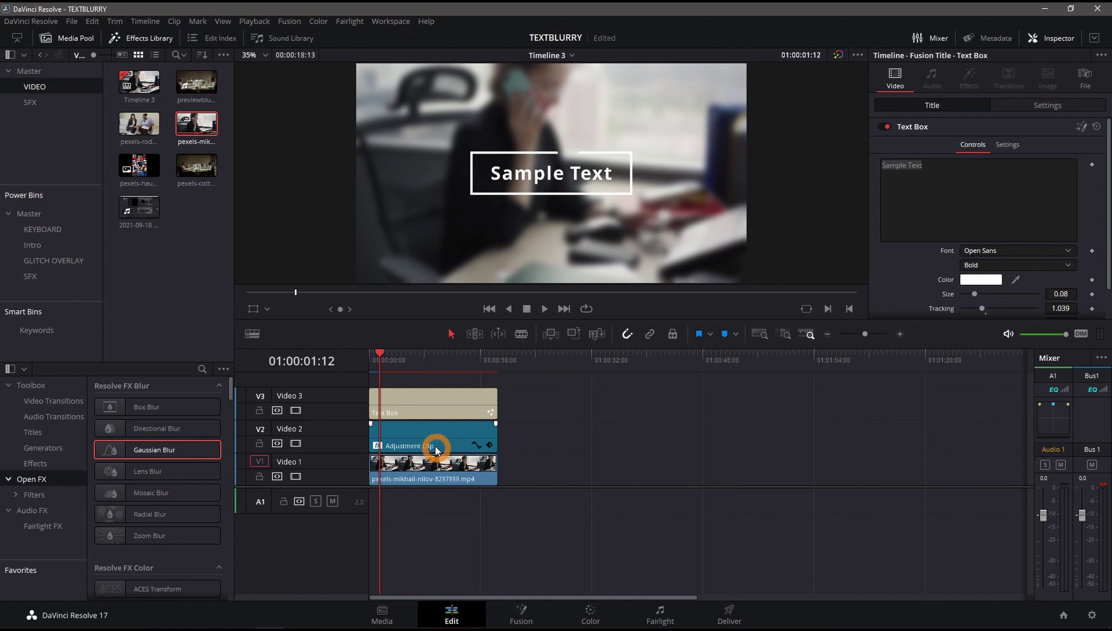
Step: Give the Adjustment Clip's blur a 01:08 fade-in and end it where the title ends
{"action": "left_click", "coordinate": [406, 436]}
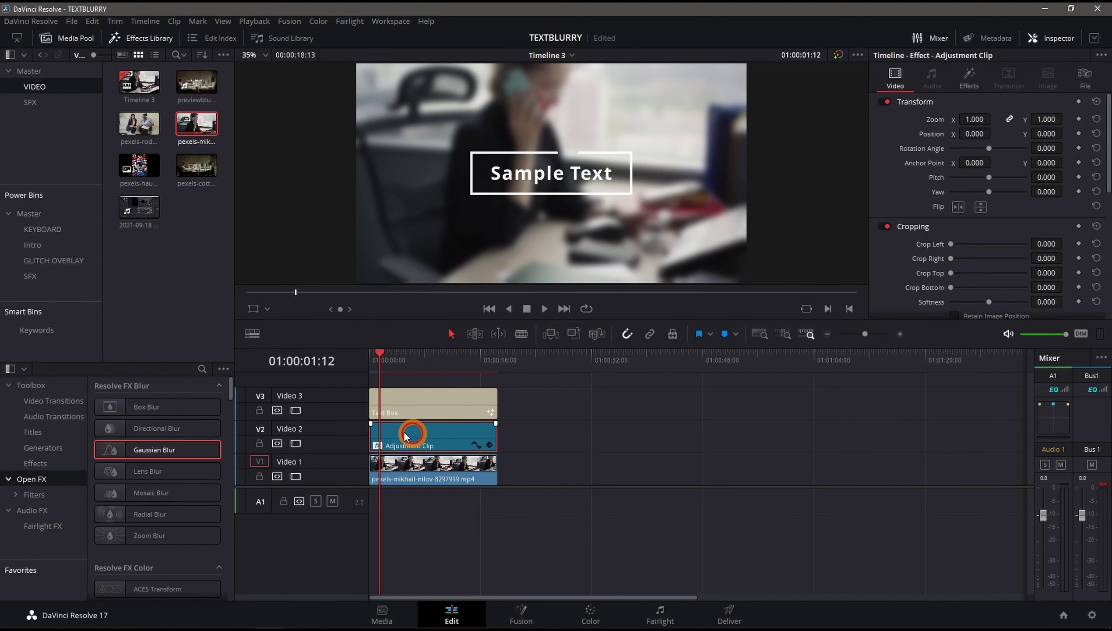
{"action": "left_click", "coordinate": [371, 425]}
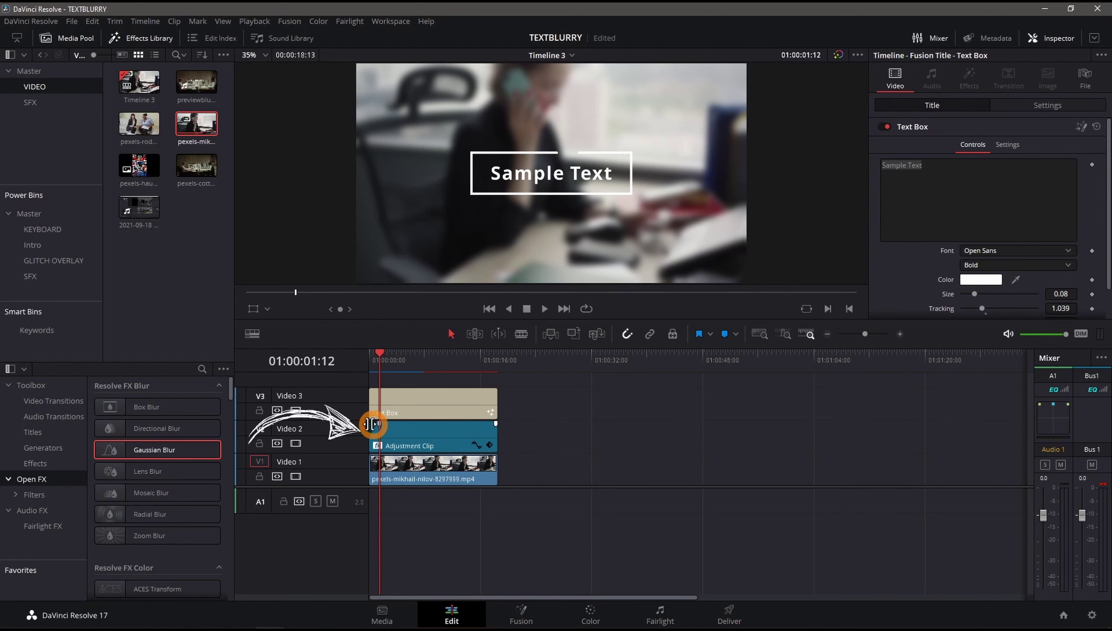
{"action": "left_click_drag", "start_coordinate": [381, 425], "coordinate": [385, 425]}
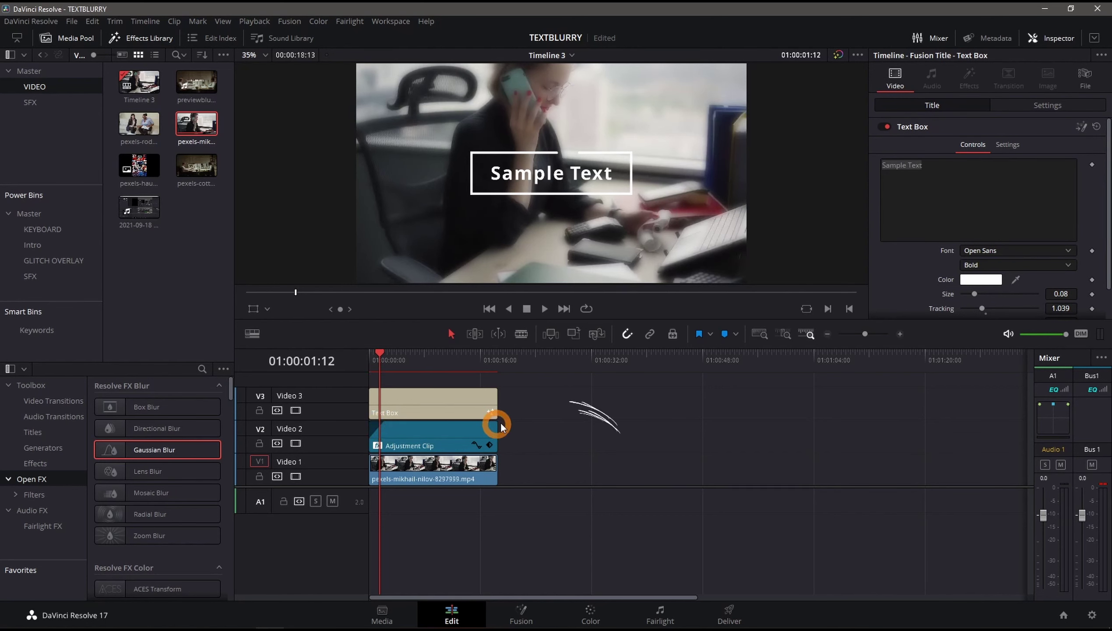
{"action": "left_click_drag", "start_coordinate": [496, 423], "coordinate": [483, 422]}
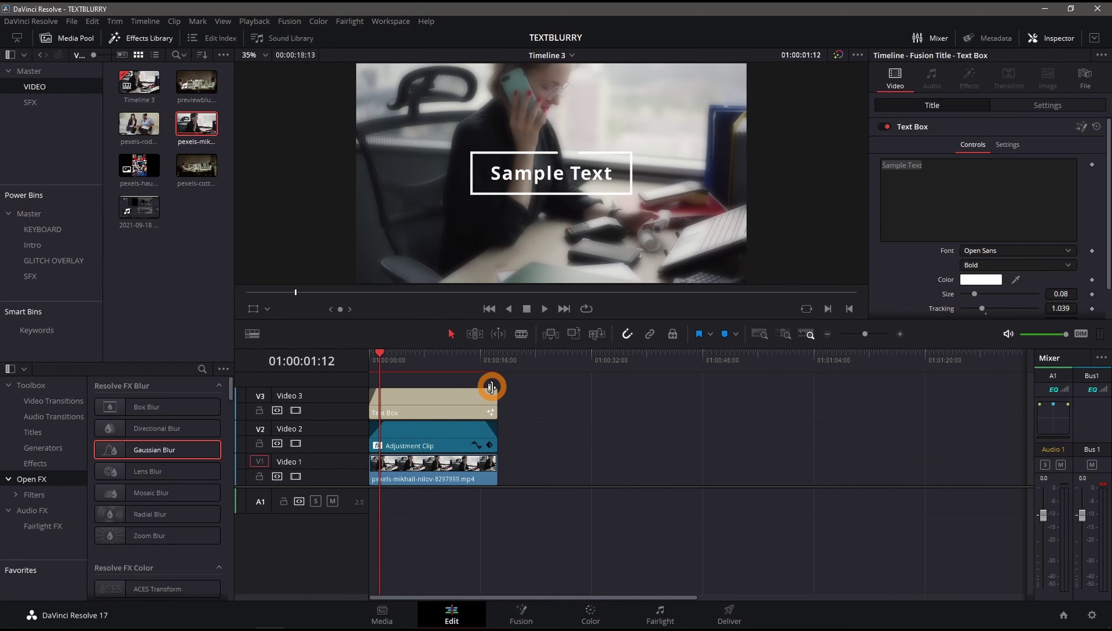
Step: Play the edit from the timeline start to check the blur
{"action": "left_click_drag", "start_coordinate": [380, 355], "coordinate": [323, 361]}
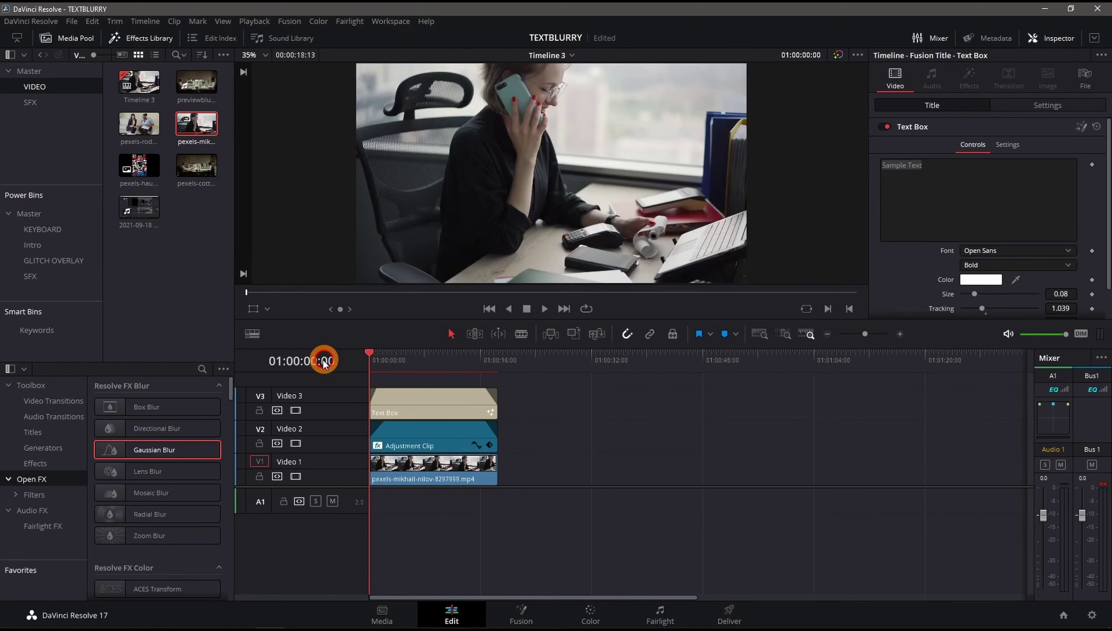
{"action": "key", "text": "space"}
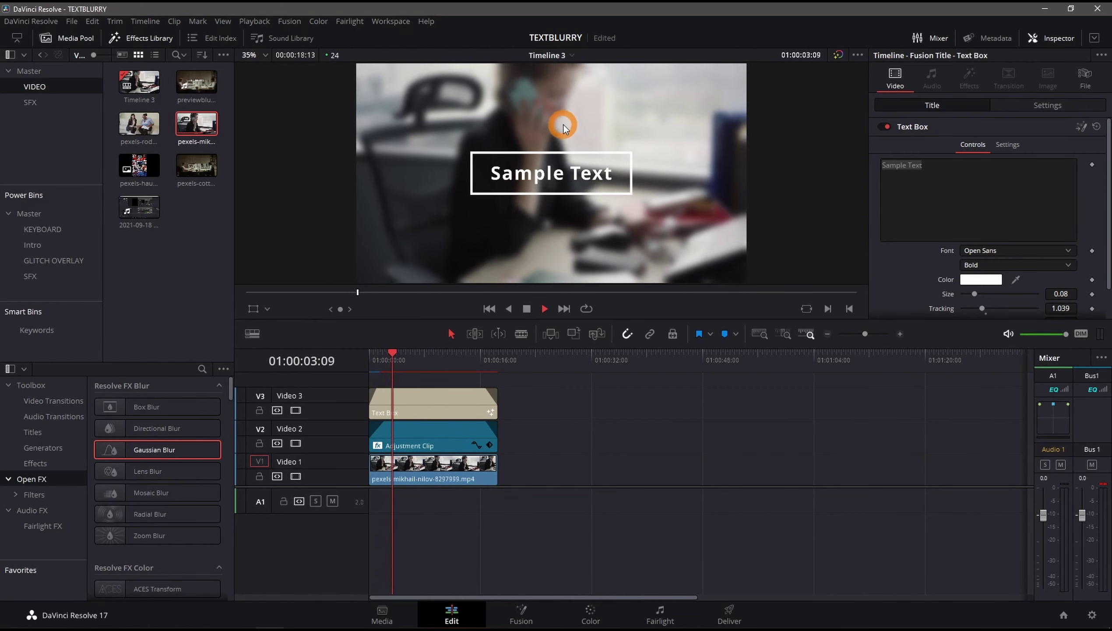
{"action": "key", "text": "space"}
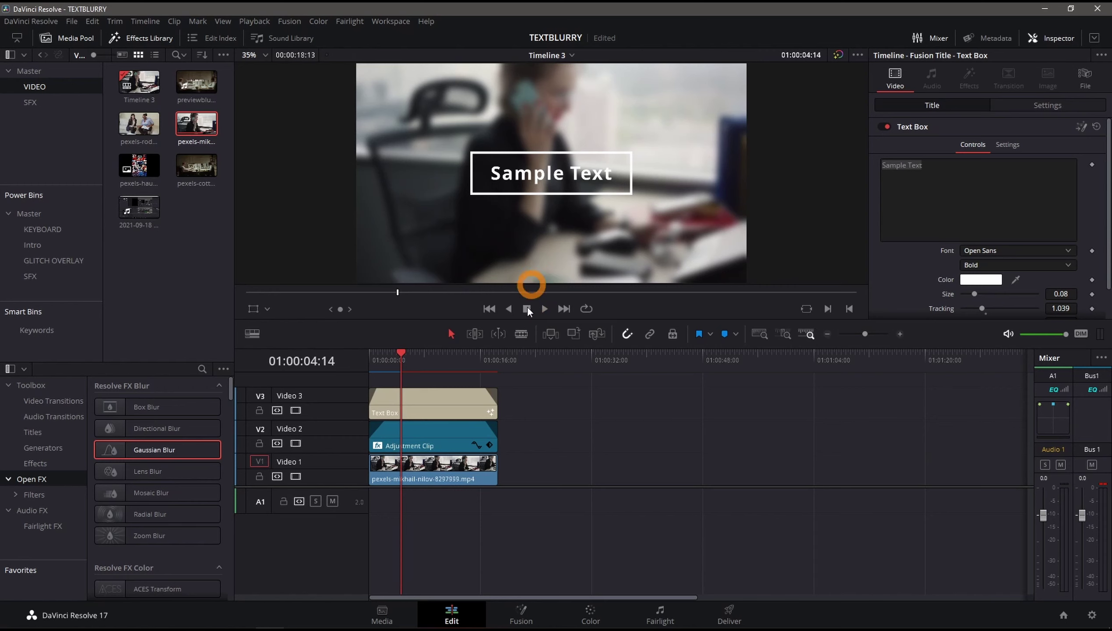
Step: Trim the Text Box and blur Adjustment Clip together to a shorter section a few seconds in
{"action": "left_click", "coordinate": [487, 446]}
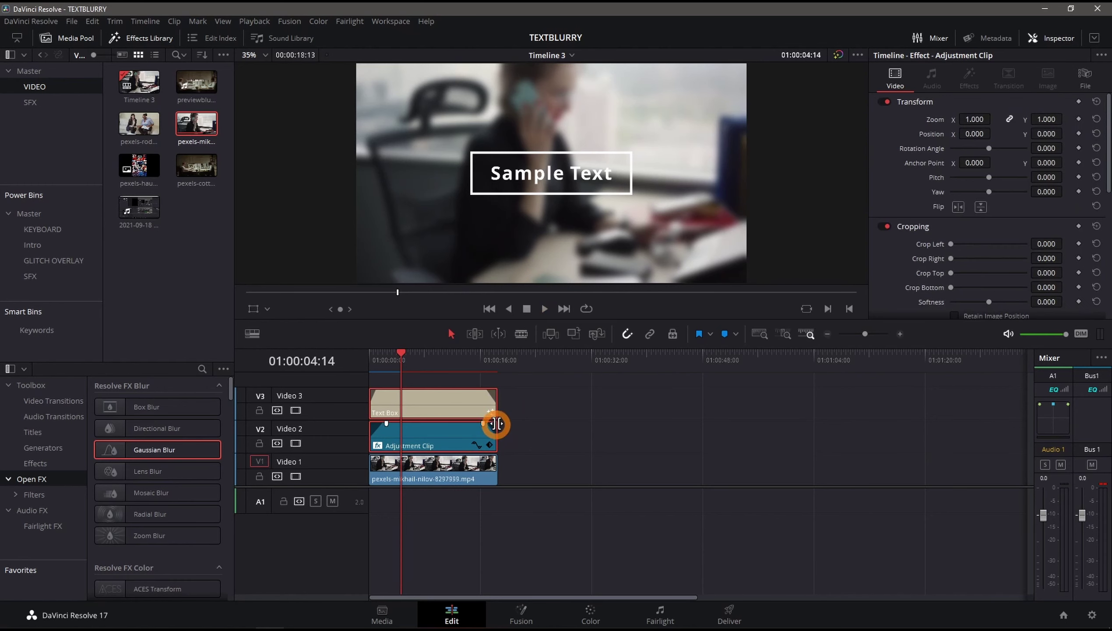
{"action": "left_click", "coordinate": [497, 410]}
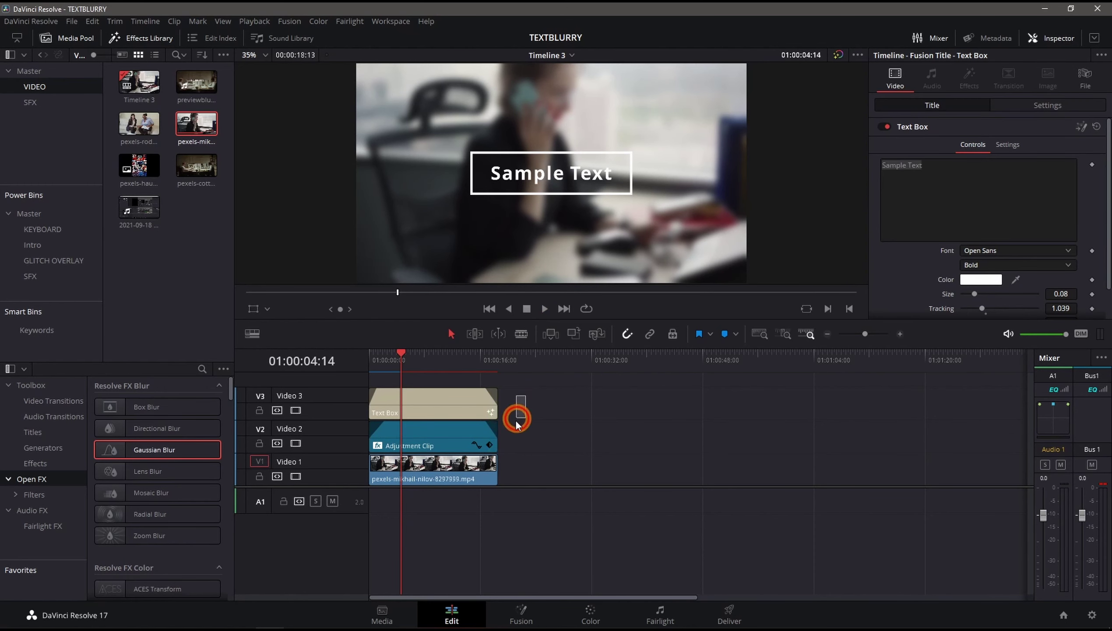
{"action": "double_click", "coordinate": [485, 444]}
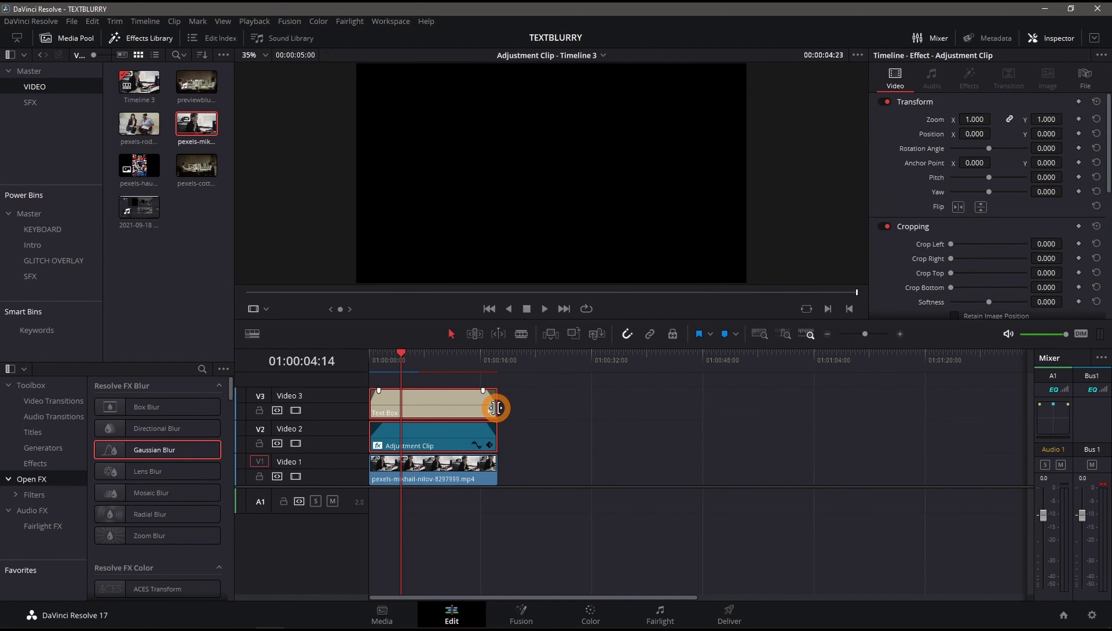
{"action": "mouse_move", "coordinate": [497, 408]}
{"action": "left_mouse_down"}
{"action": "mouse_move", "coordinate": [375, 412]}
{"action": "mouse_move", "coordinate": [396, 406]}
{"action": "left_mouse_up"}
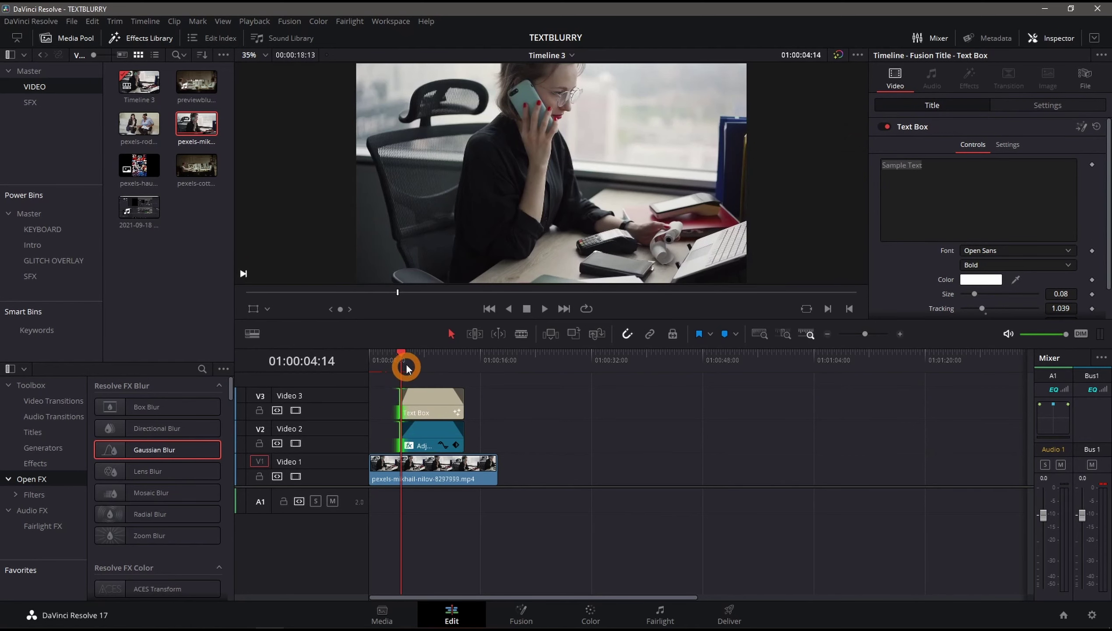
{"action": "left_click_drag", "start_coordinate": [404, 360], "coordinate": [369, 360]}
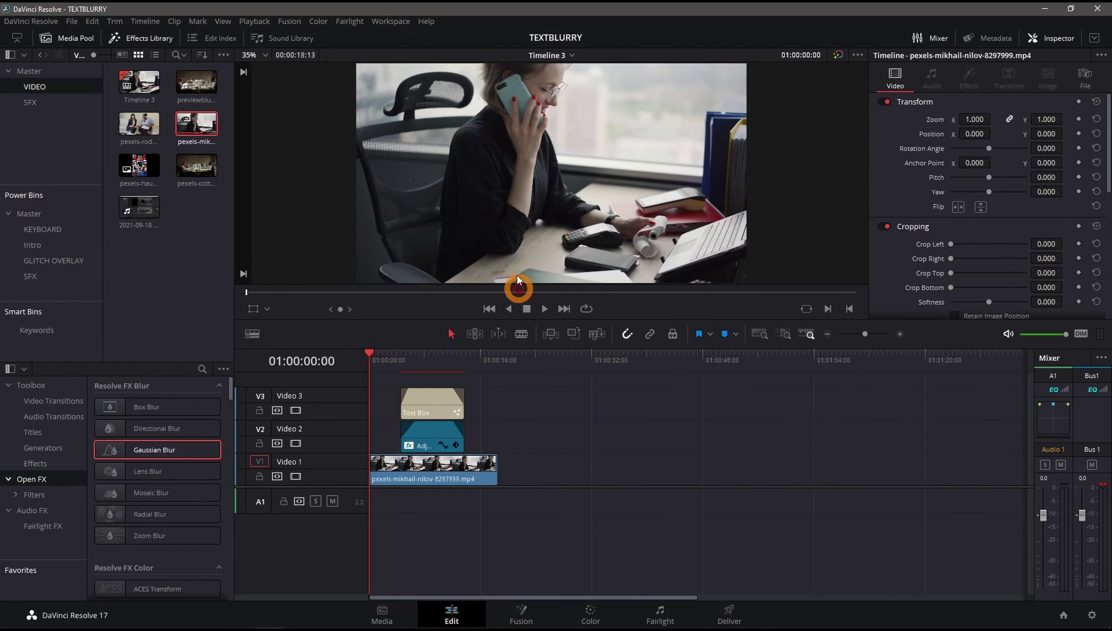
{"action": "key", "text": "space"}
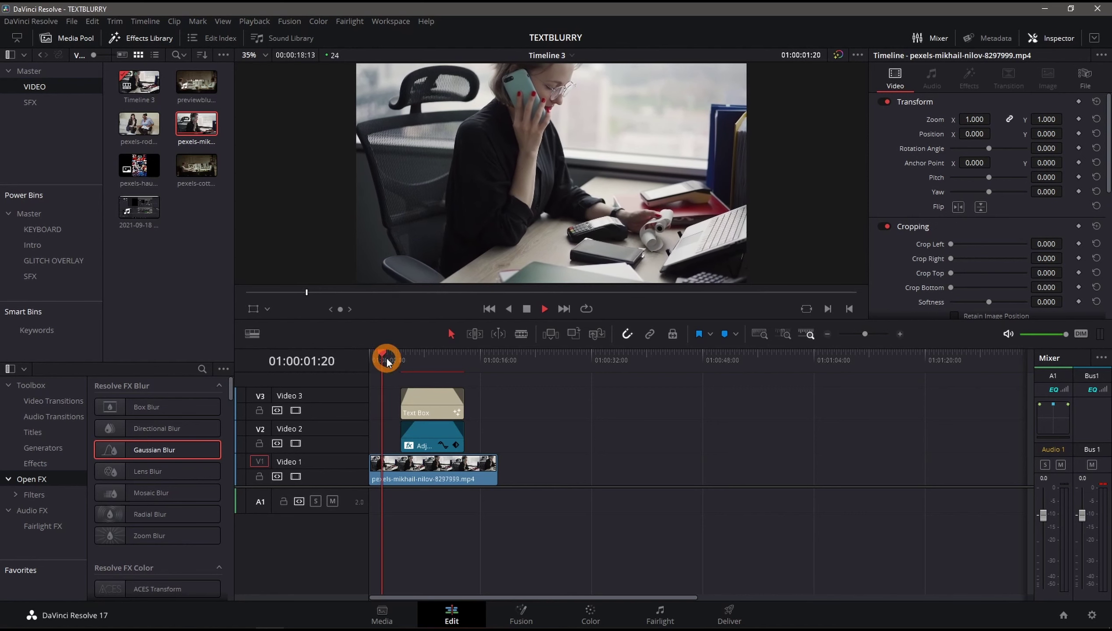
{"action": "key", "text": "space"}
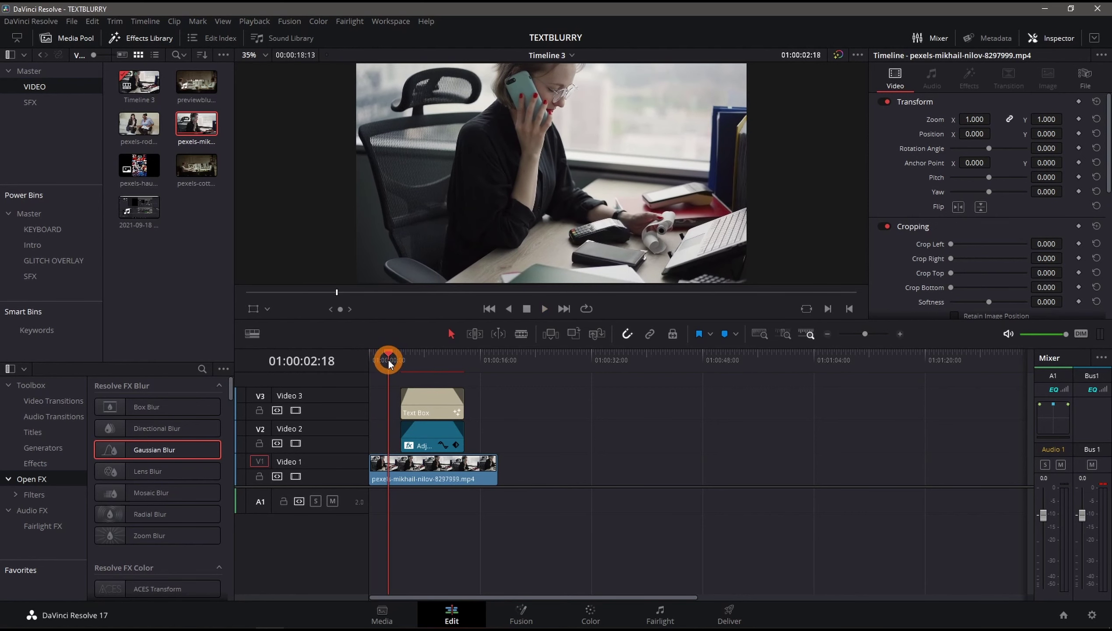
{"action": "key", "text": "space"}
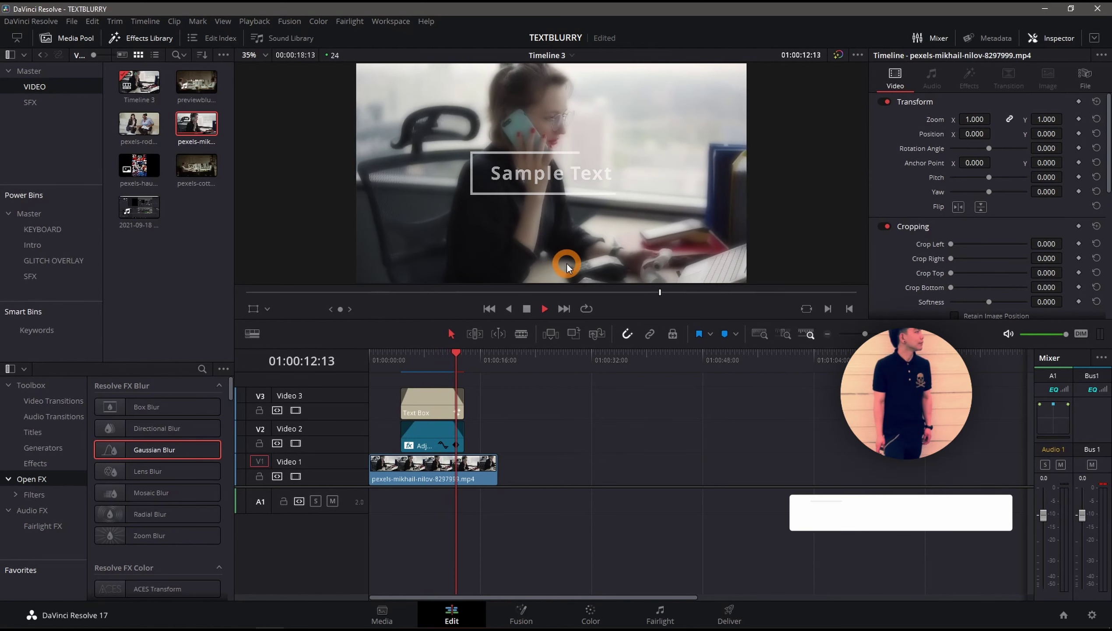
{"action": "left_click", "coordinate": [567, 263]}
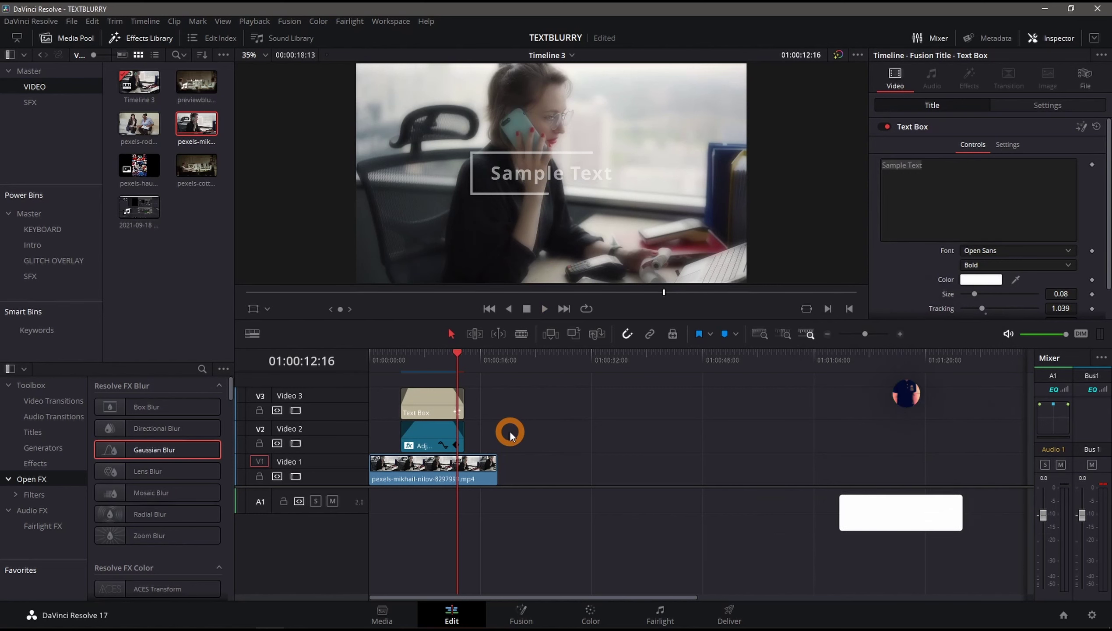
{"action": "left_click", "coordinate": [422, 405]}
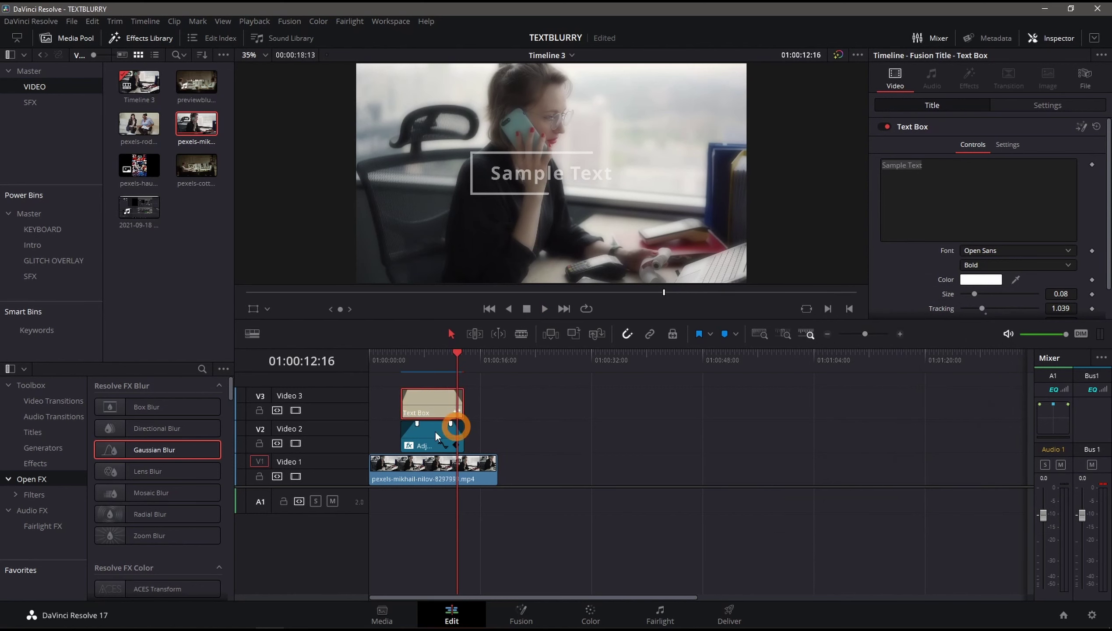
Step: Swap the Text Box title for pexels-haugenzhays-zhang-1798631.jpg on Video 3 above the Adjustment Clip
{"action": "key", "text": "Delete"}
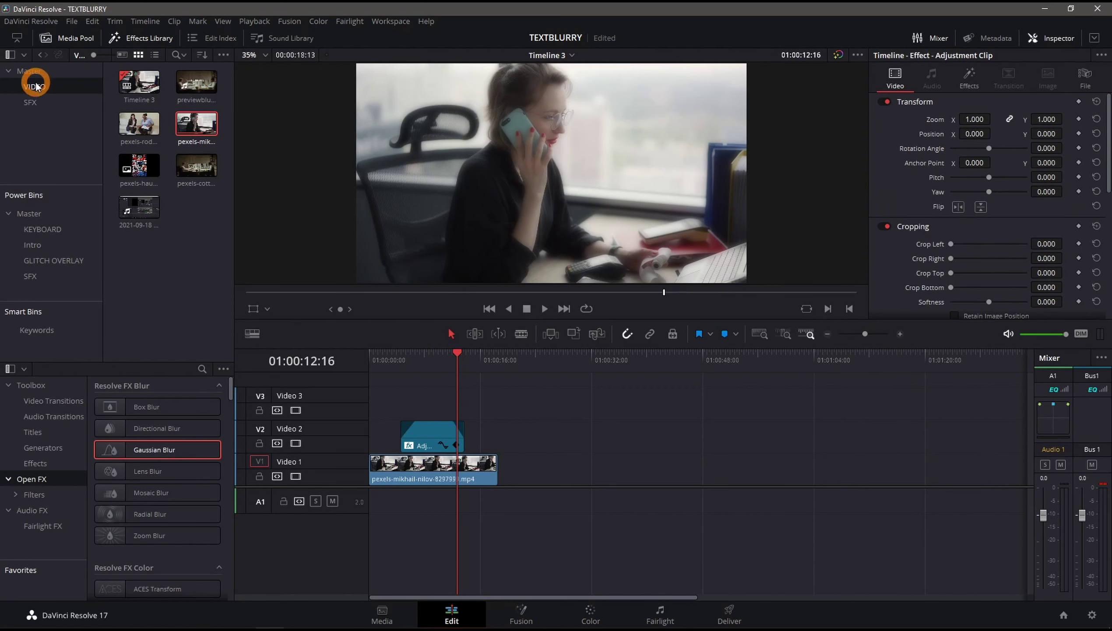
{"action": "left_click_drag", "start_coordinate": [142, 172], "coordinate": [424, 404]}
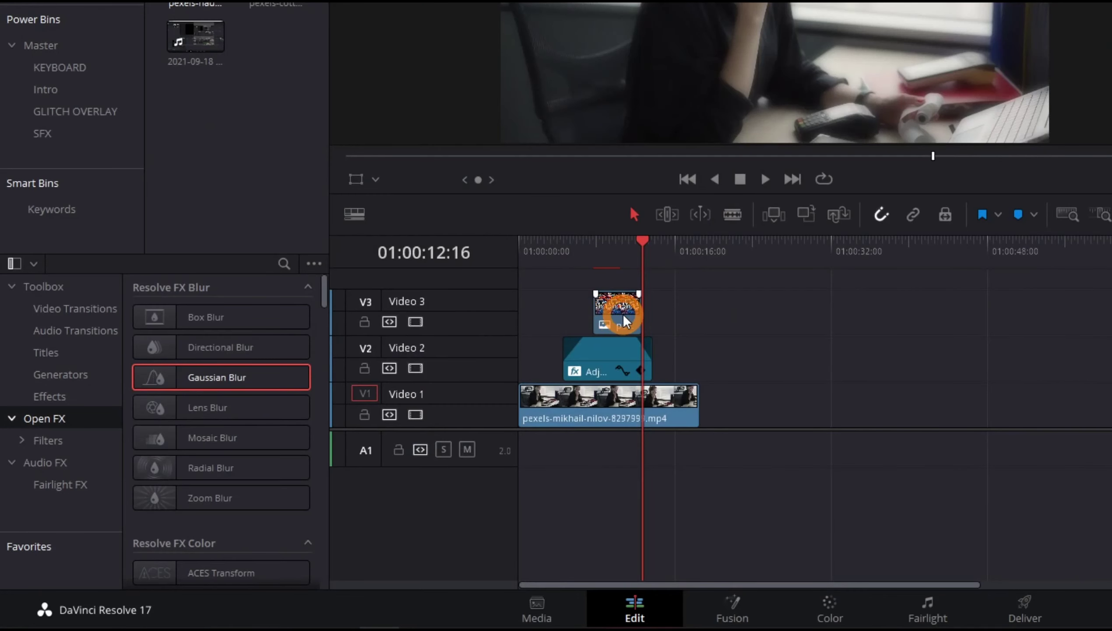
{"action": "left_click_drag", "start_coordinate": [597, 315], "coordinate": [651, 310]}
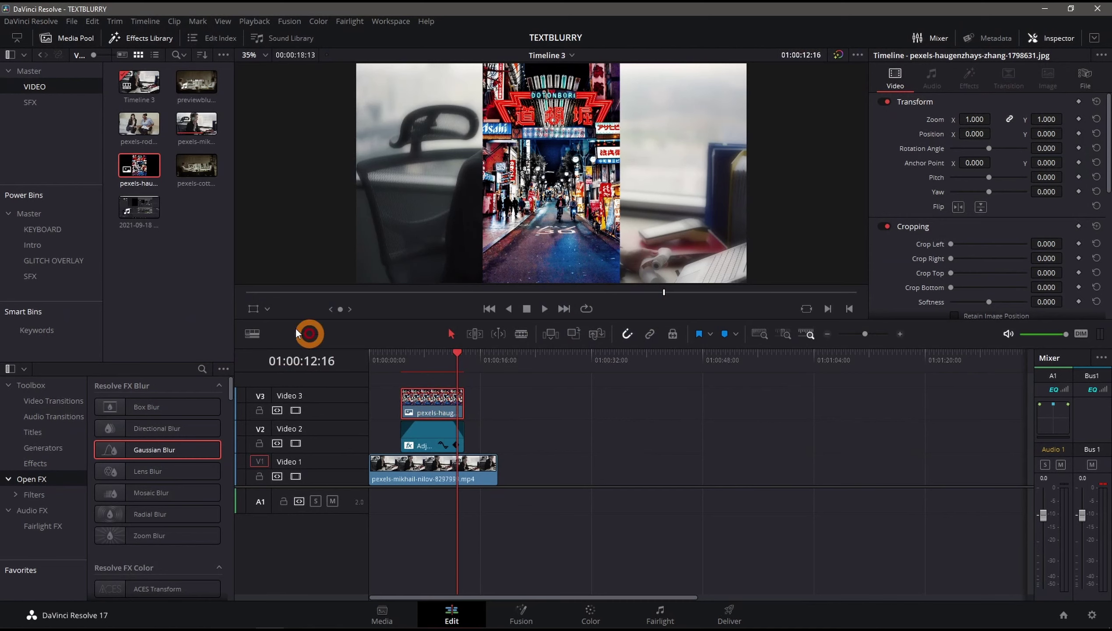
Step: Scale the street photo to 0.625 and position it upper right at 584.135, 51.293
{"action": "left_click", "coordinate": [252, 311]}
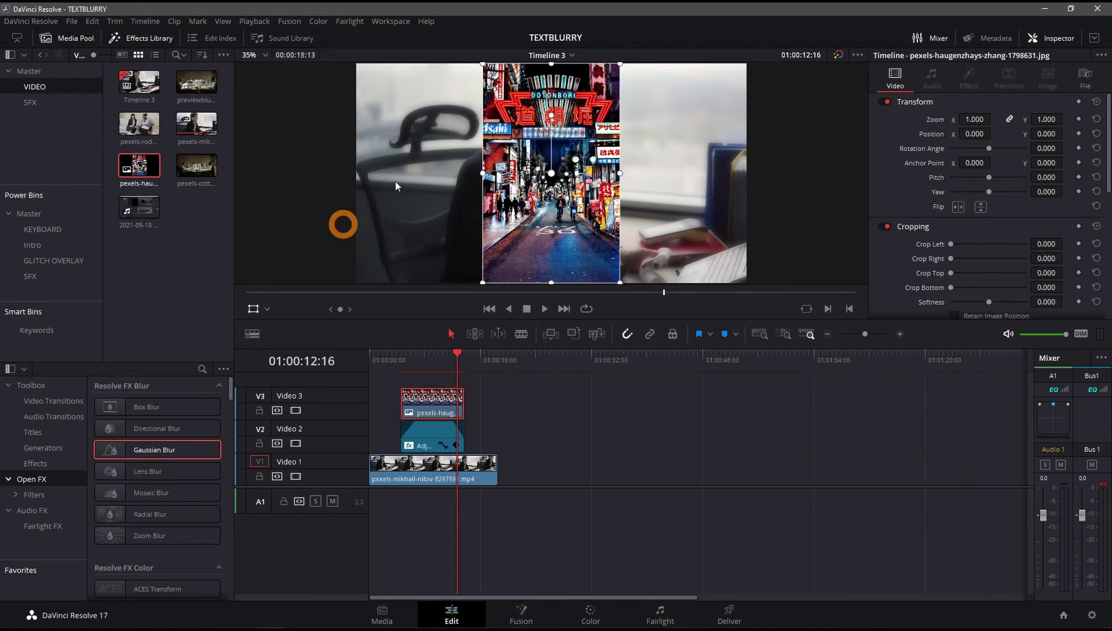
{"action": "left_click_drag", "start_coordinate": [483, 65], "coordinate": [508, 105]}
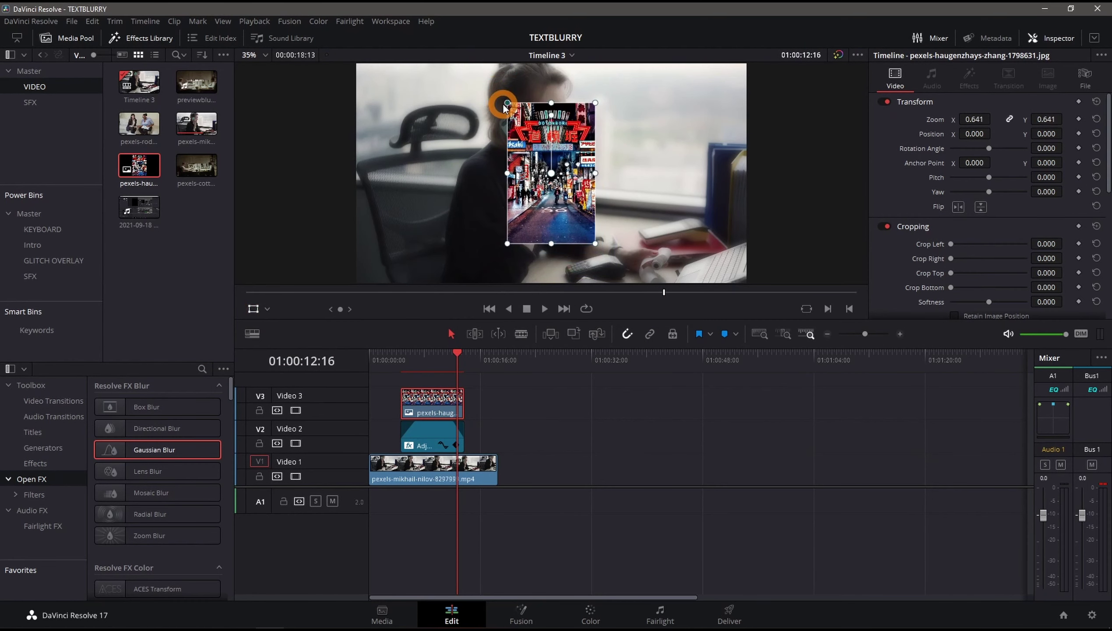
{"action": "left_click_drag", "start_coordinate": [581, 185], "coordinate": [693, 173]}
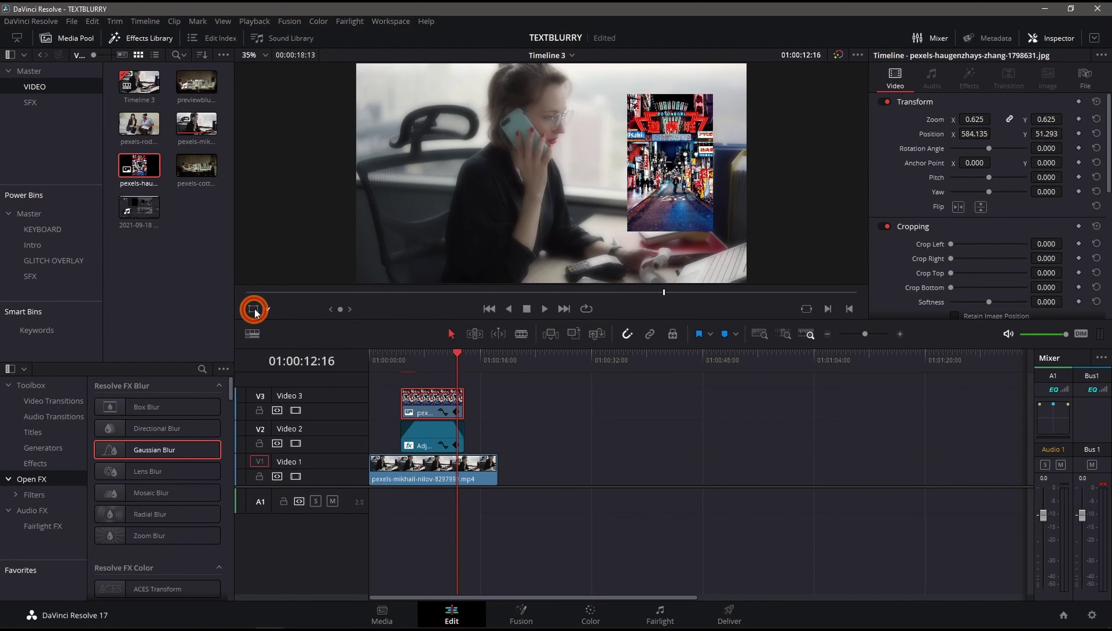
{"action": "left_click_drag", "start_coordinate": [462, 360], "coordinate": [400, 365]}
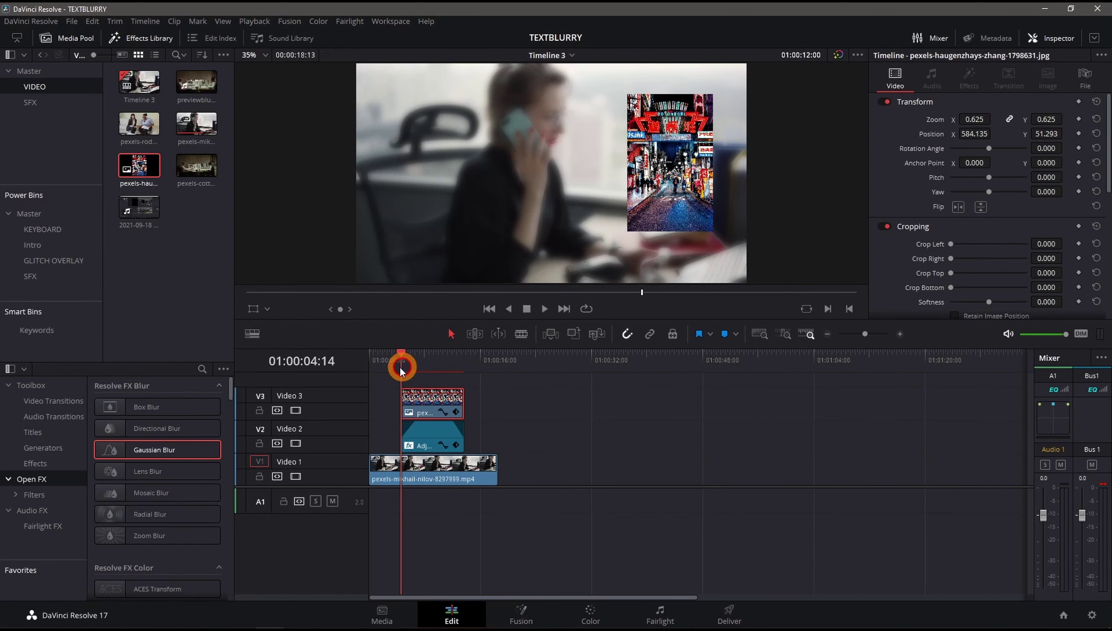
{"action": "left_click", "coordinate": [522, 333]}
{"action": "key", "text": "space"}
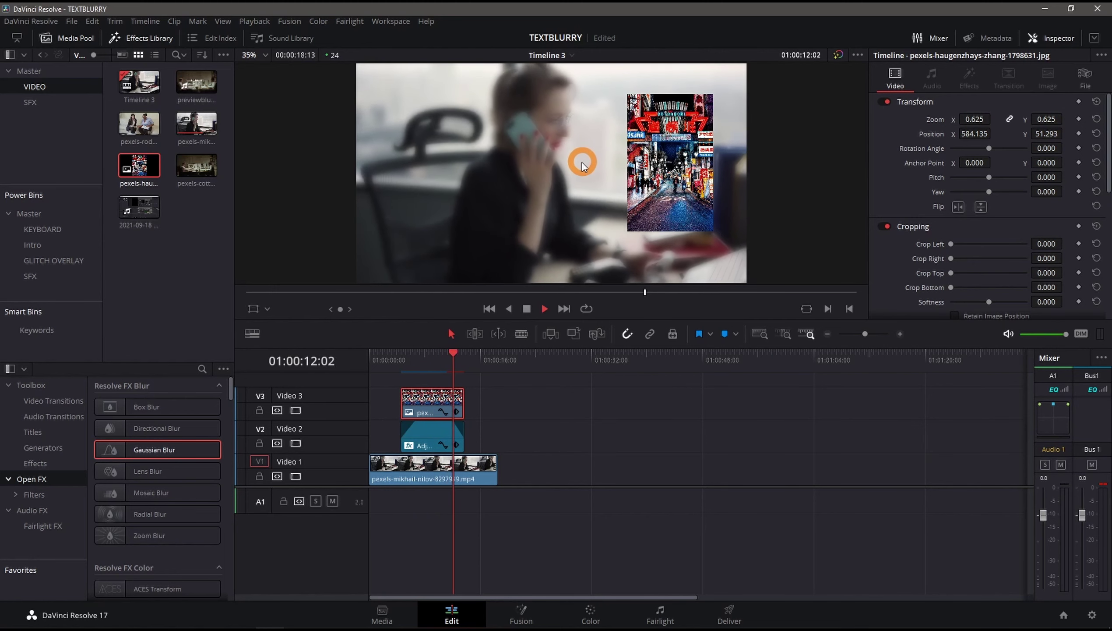
{"action": "key", "text": "space"}
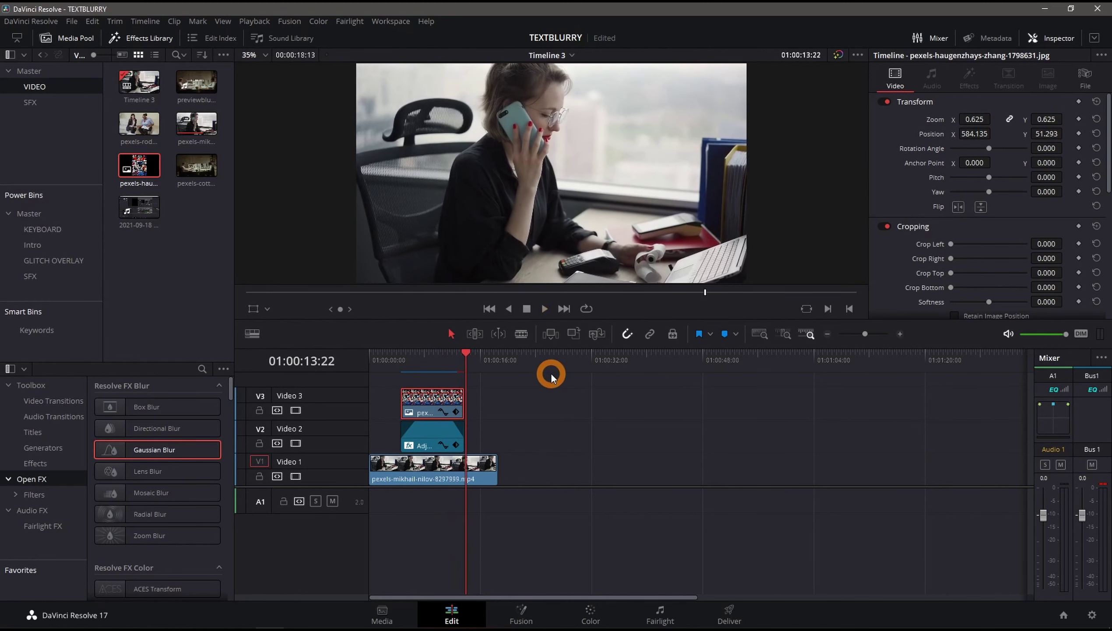